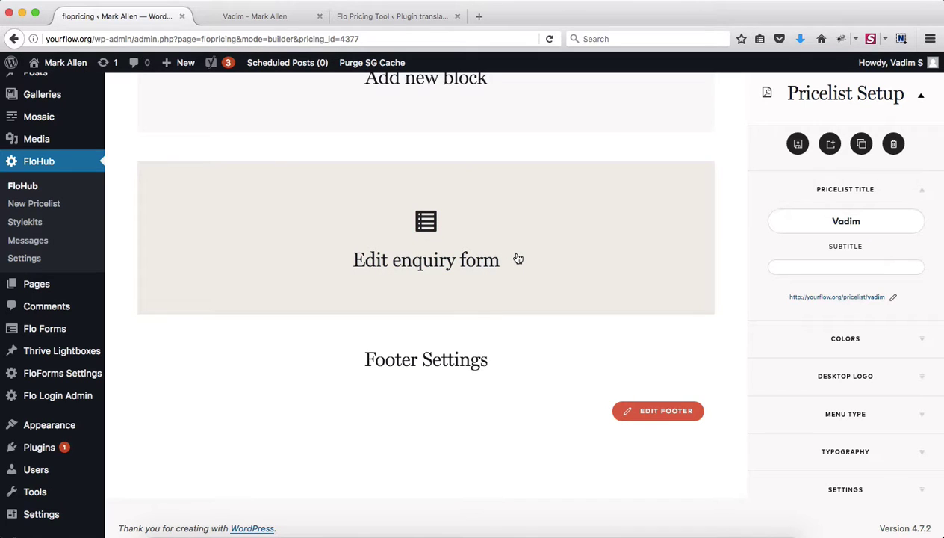
- Open the enquiry form block for editing and bring up the text formatting options for its heading
click(517, 259)
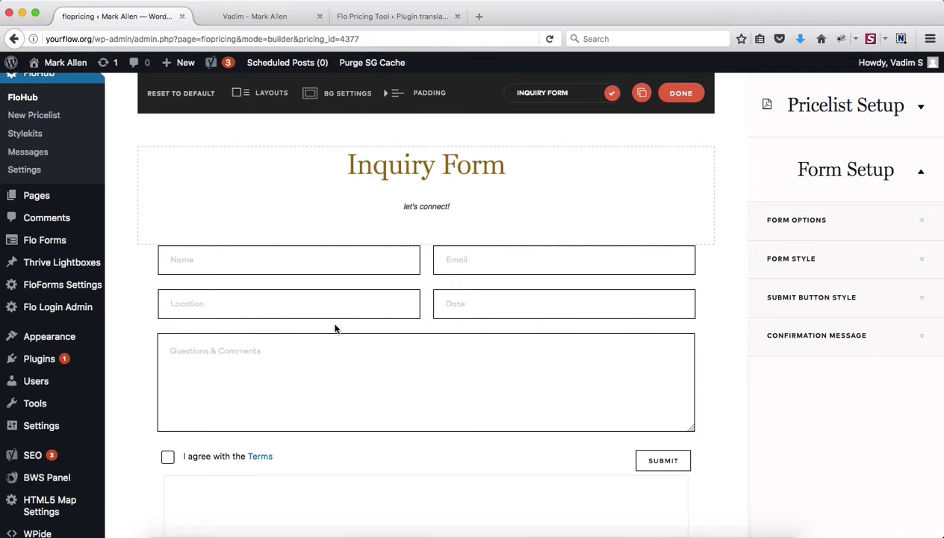
double_click(405, 169)
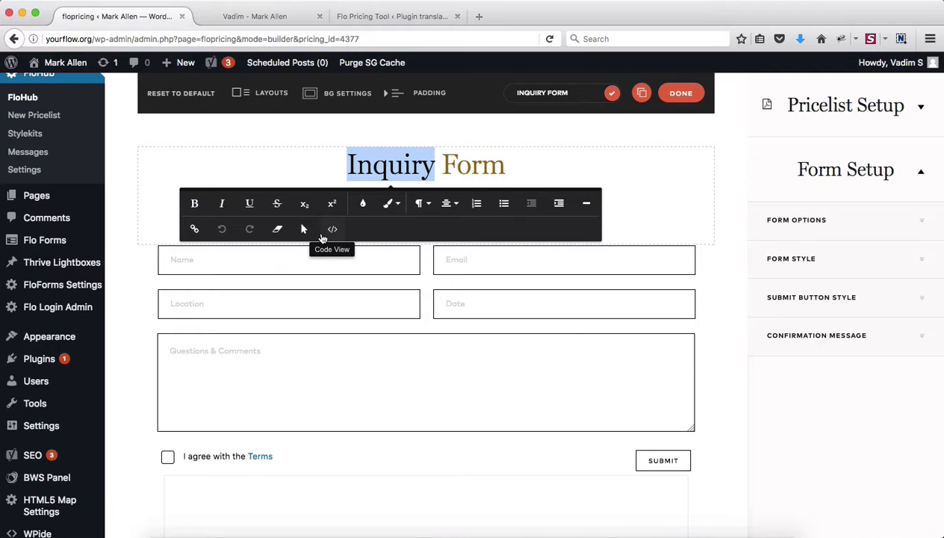
click(398, 158)
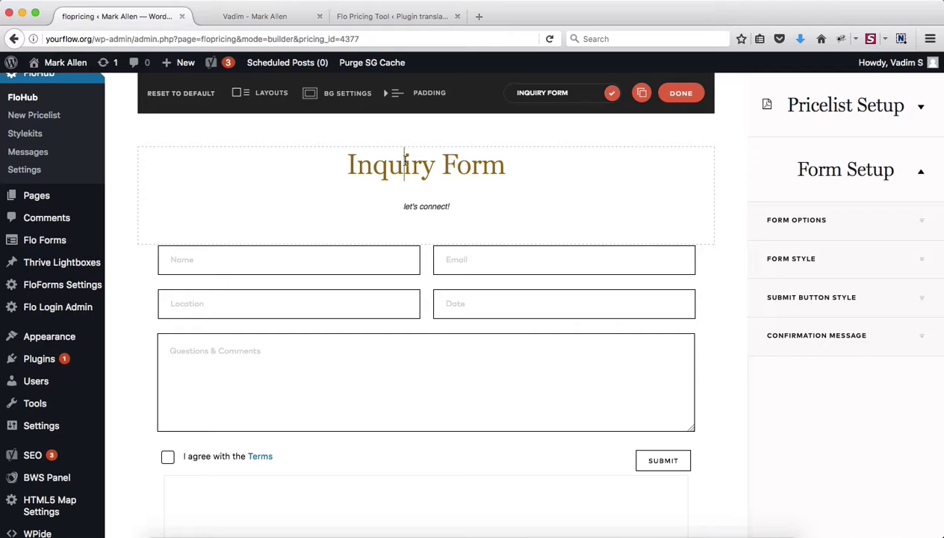
- Try adding the text "nkjk" at the end of the Inquiry Form heading and remove it again
click(511, 170)
text(nkjk)
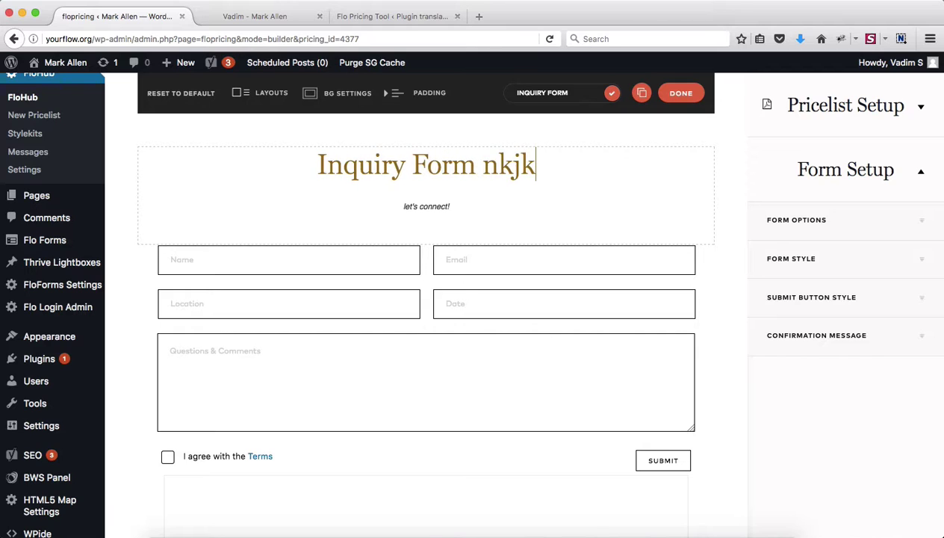
key(BackSpace)
key(BackSpace)
key(BackSpace)
key(BackSpace)
key(BackSpace)
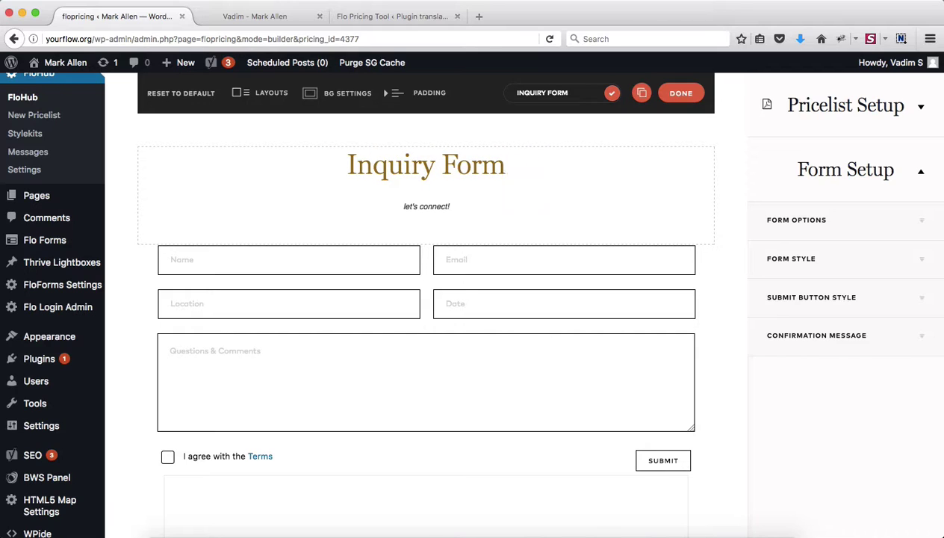
triple_click(432, 169)
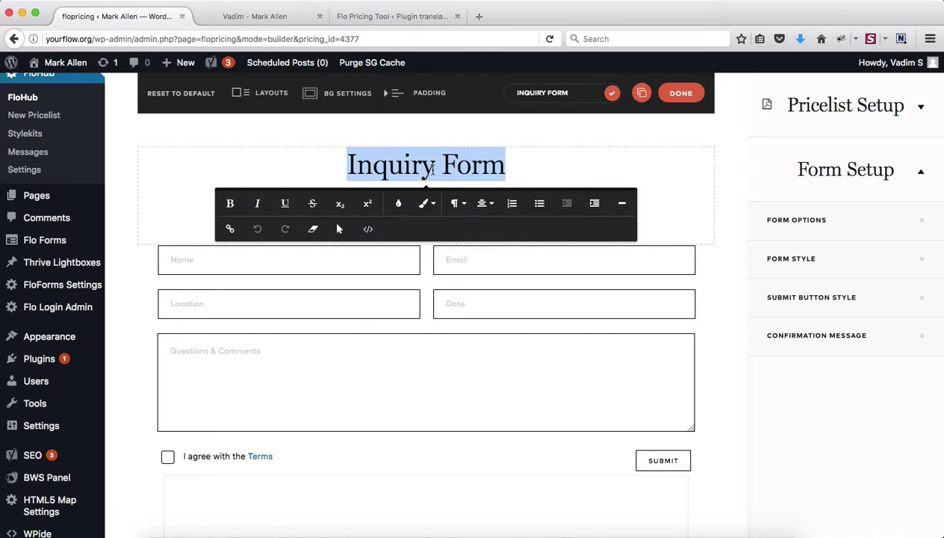
click(529, 172)
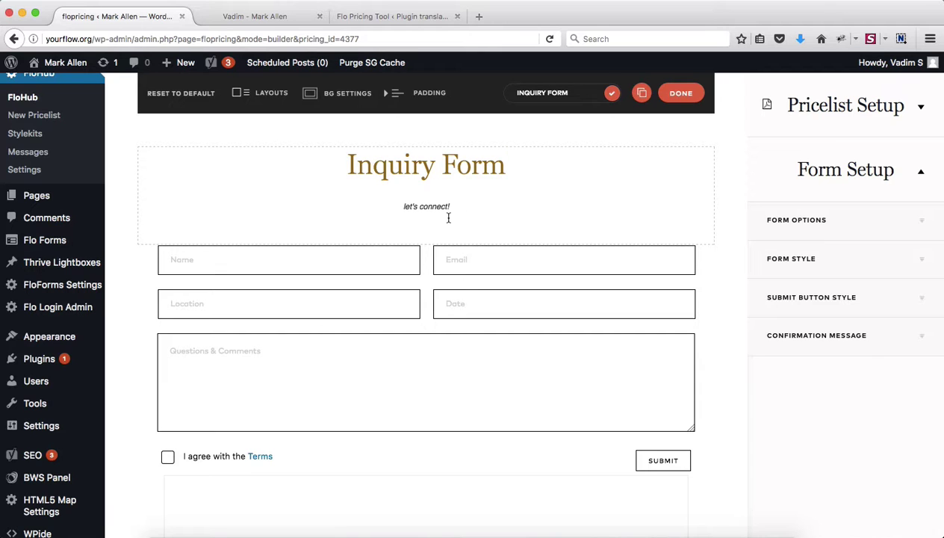
- Try the Form / Pricelist, Pricelist / Form and Full Width Pricelist / Form layouts, returning to Full Width Form / Pricelist
scroll(448, 217, up, 2)
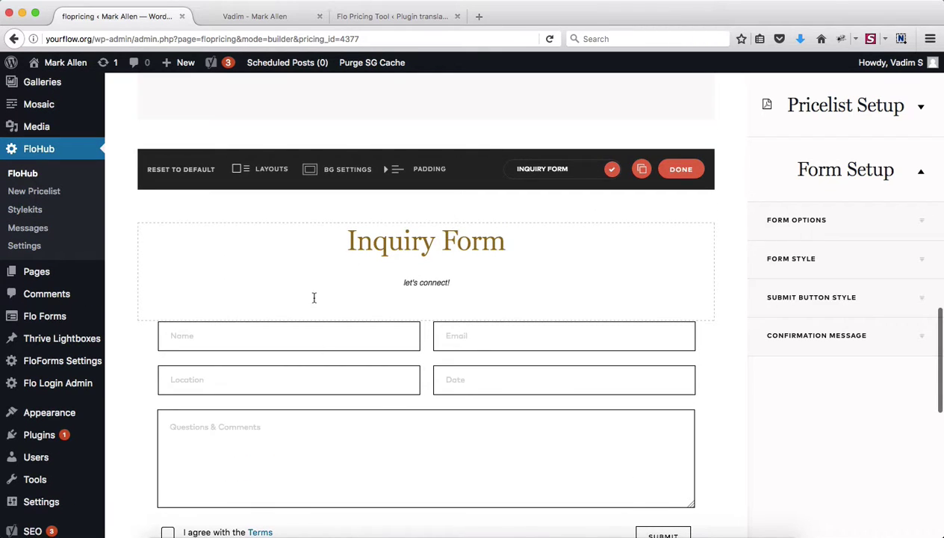
scroll(371, 394, down, 1)
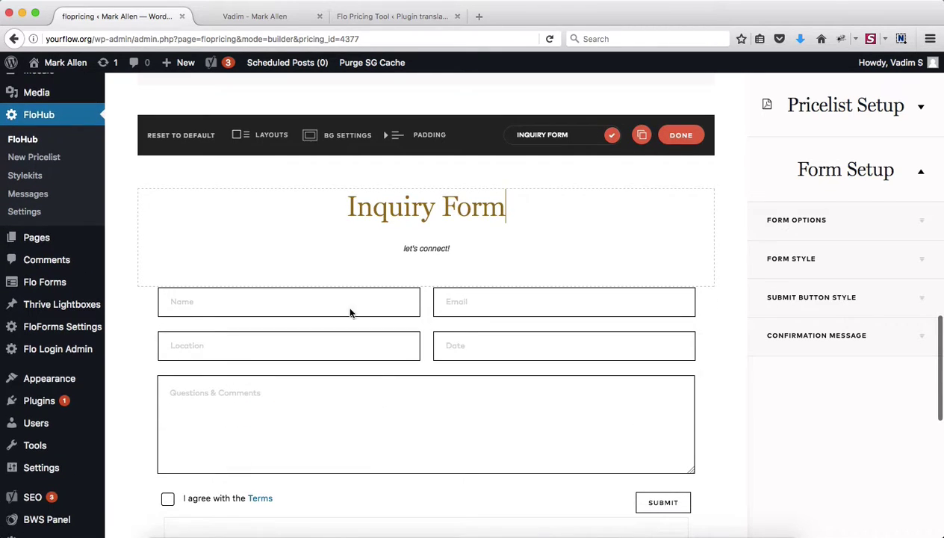
click(258, 139)
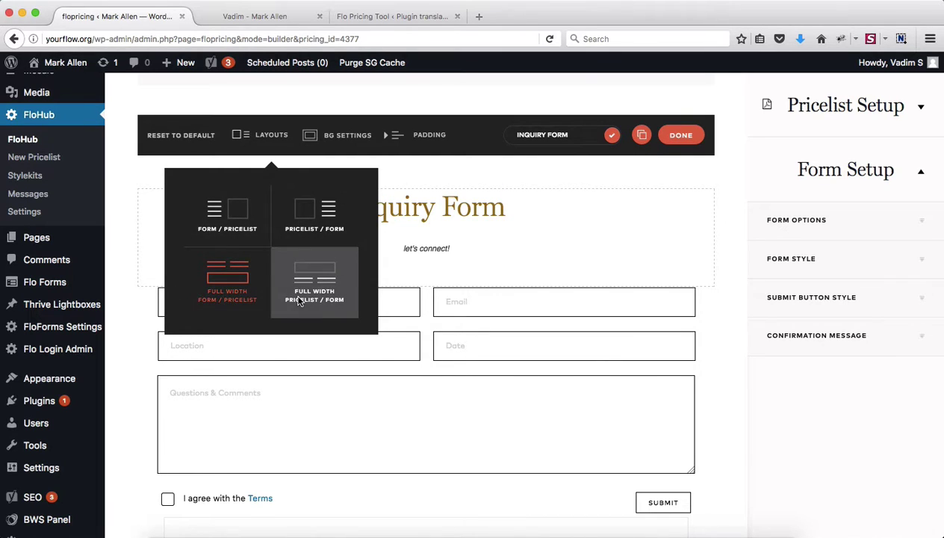
click(234, 216)
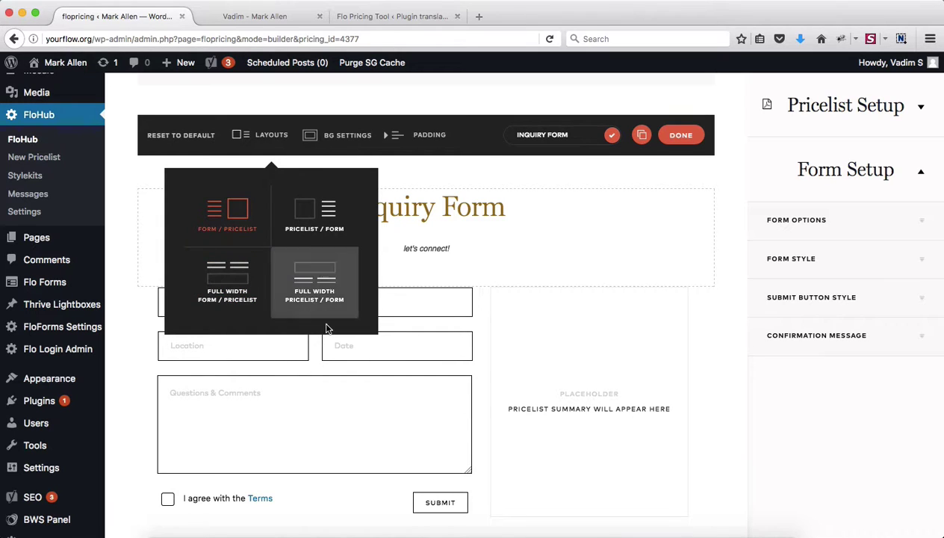
scroll(631, 371, down, 2)
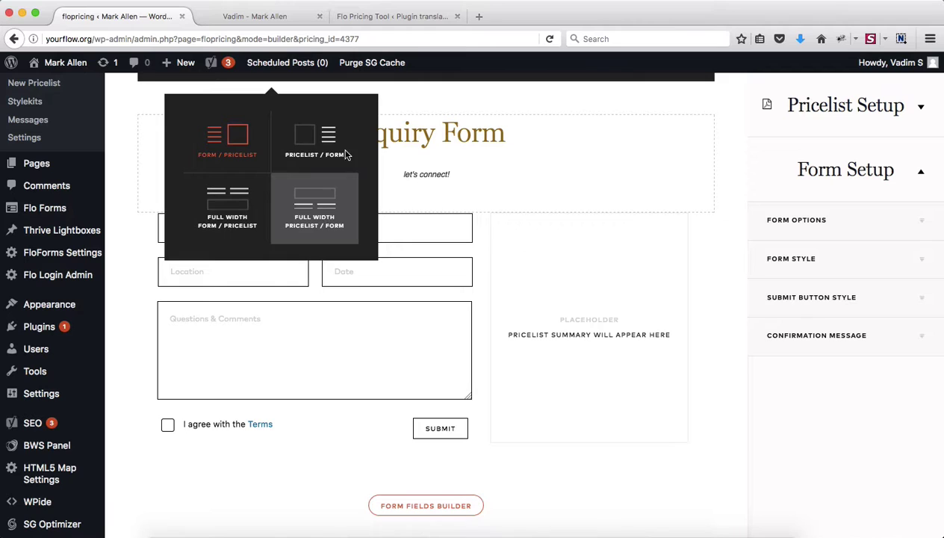
click(321, 144)
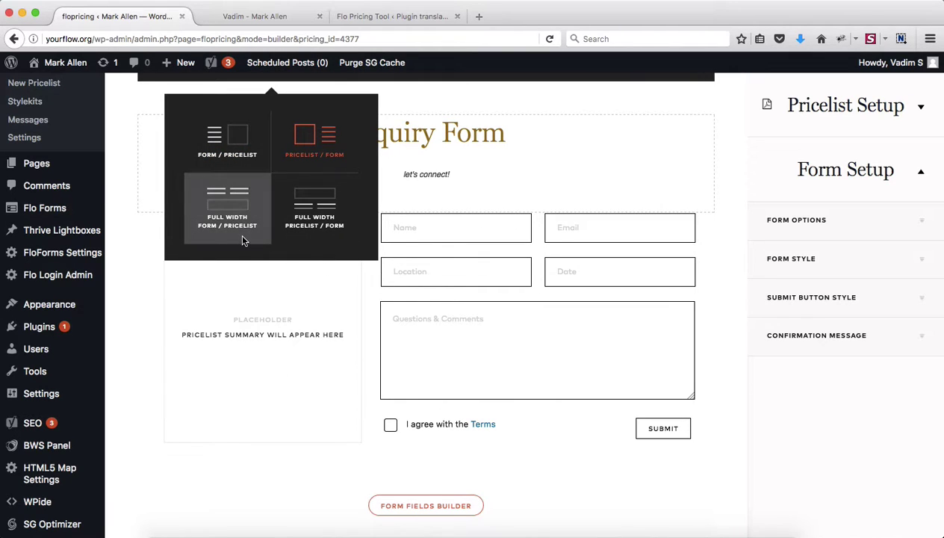
click(315, 212)
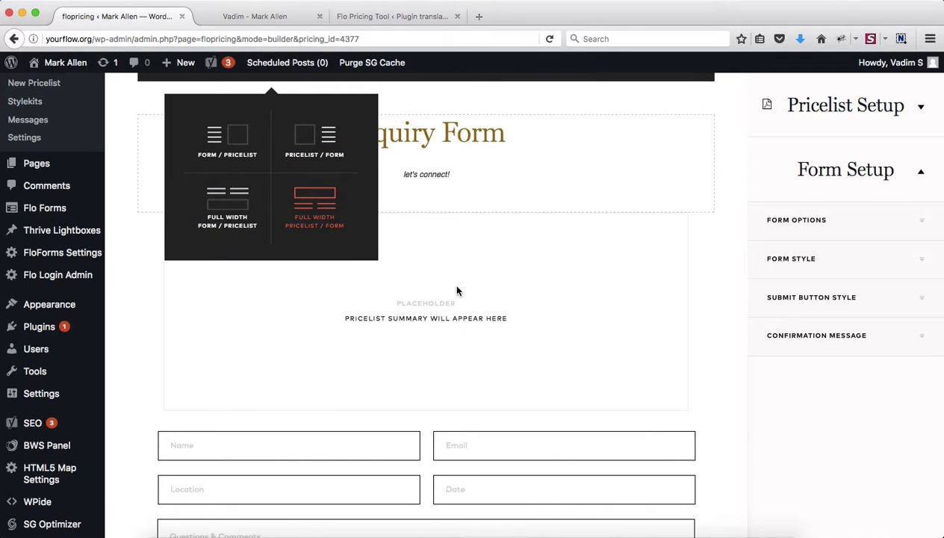
click(233, 215)
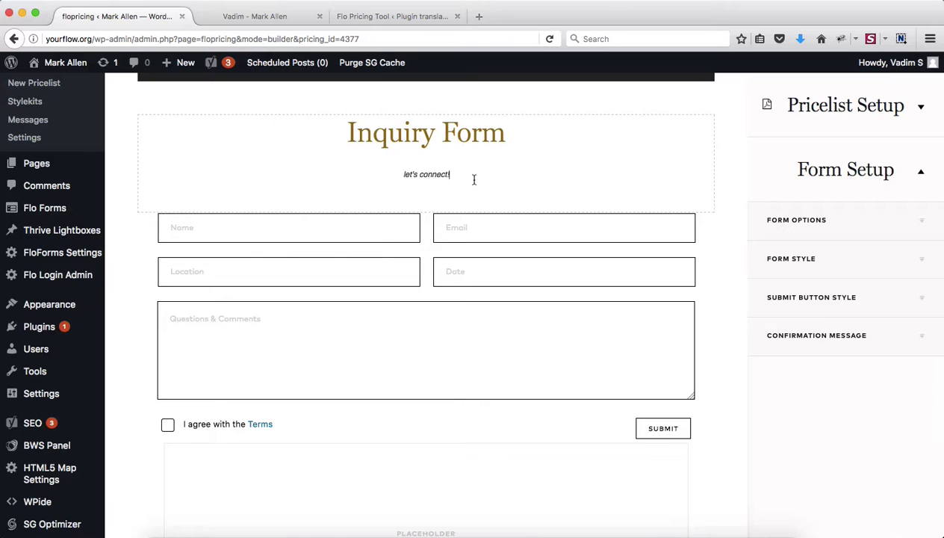
- Open the form fields builder for the inquiry form
scroll(474, 179, up, 5)
scroll(473, 184, down, 3)
scroll(474, 184, down, 5)
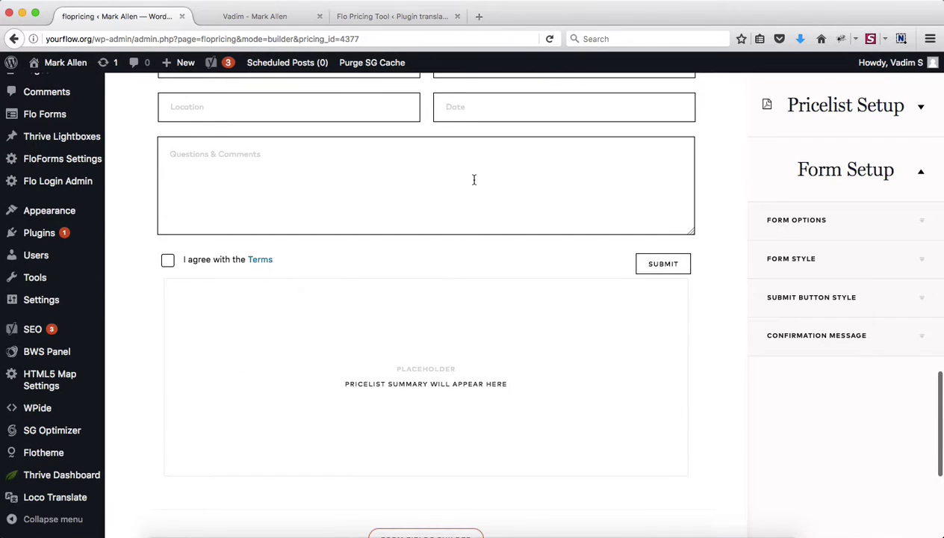
scroll(474, 179, down, 5)
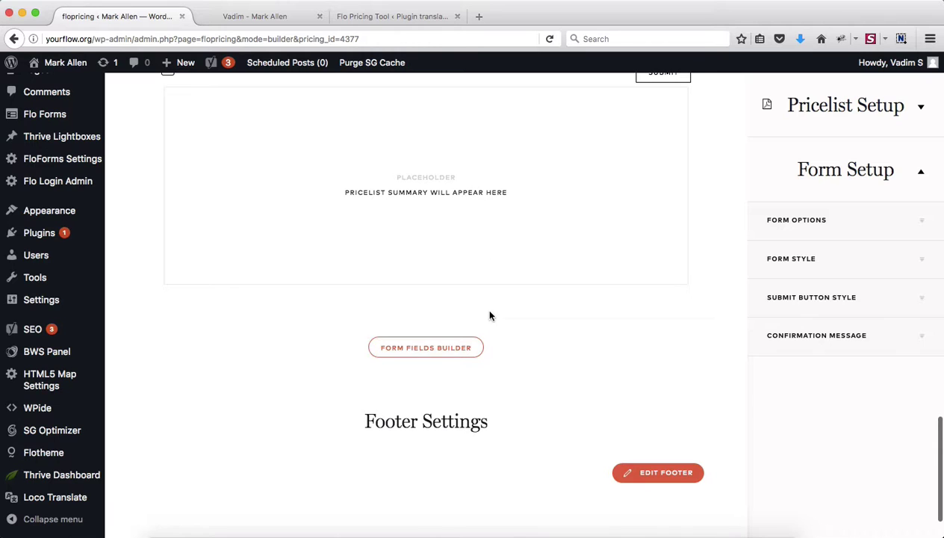
click(450, 348)
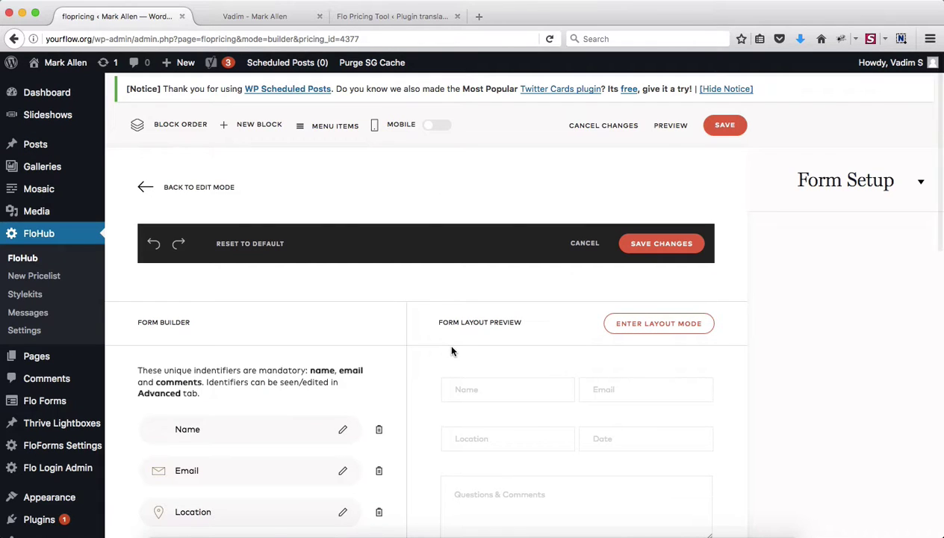
- Add a Text Area field after Questions and Comments in the form builder
scroll(451, 350, down, 4)
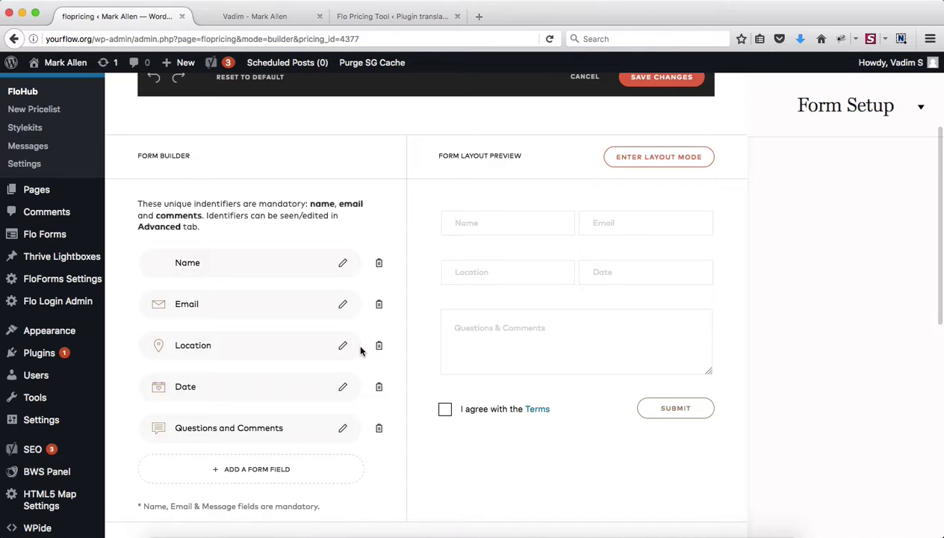
scroll(360, 351, down, 1)
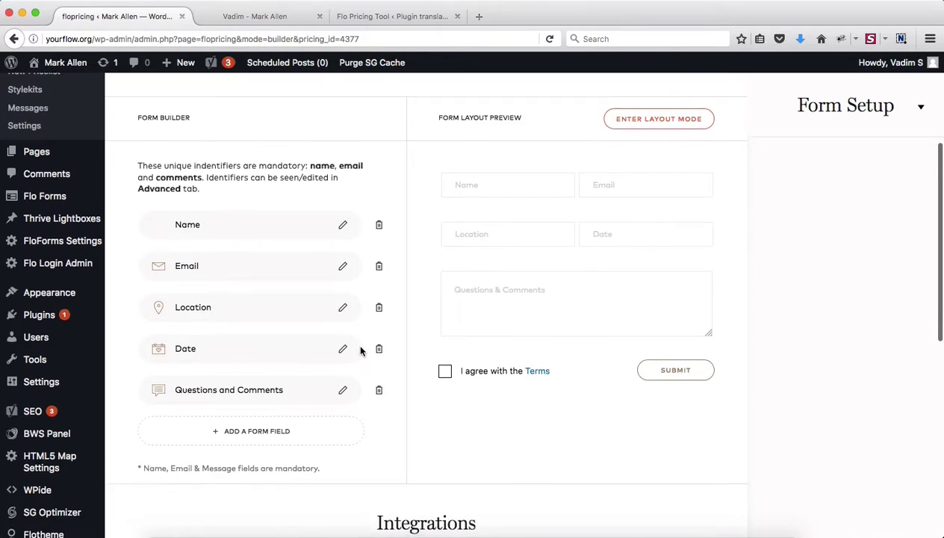
click(284, 439)
scroll(285, 439, down, 3)
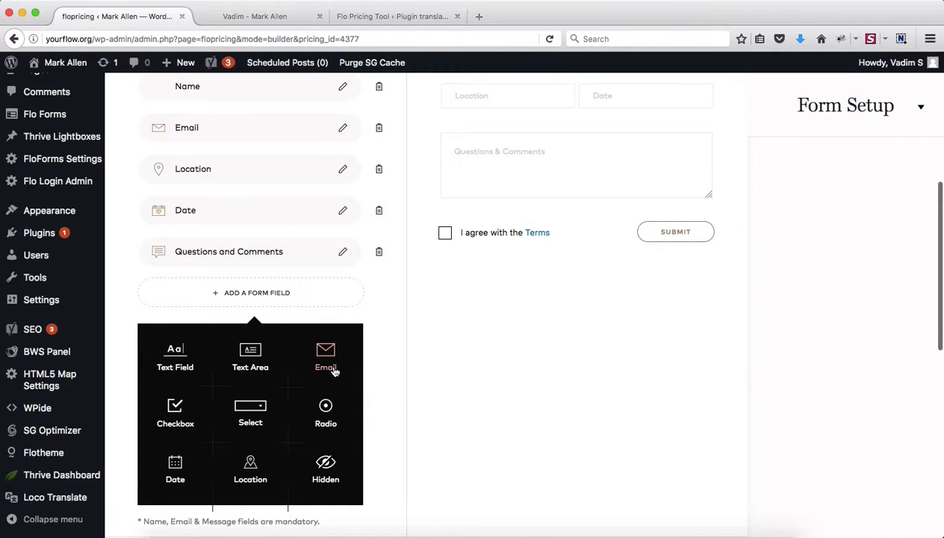
scroll(339, 422, down, 2)
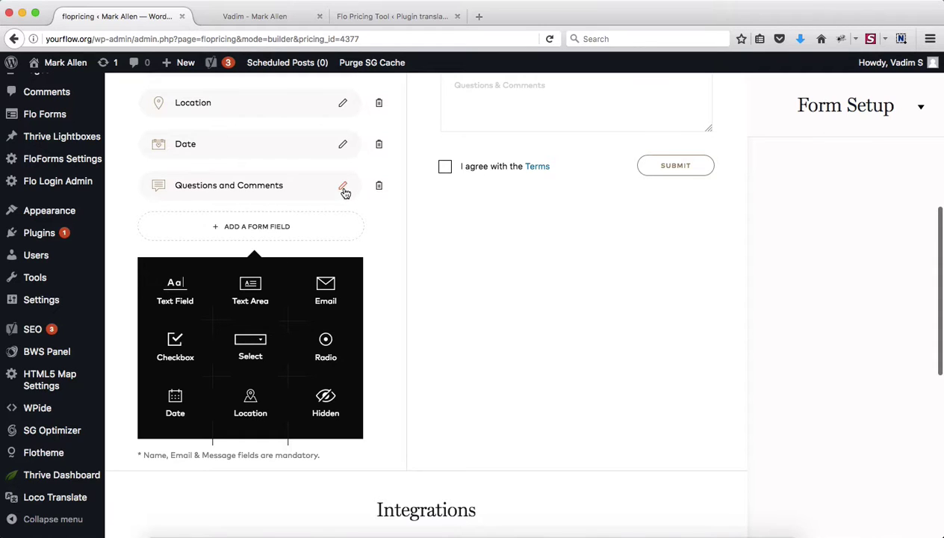
click(249, 287)
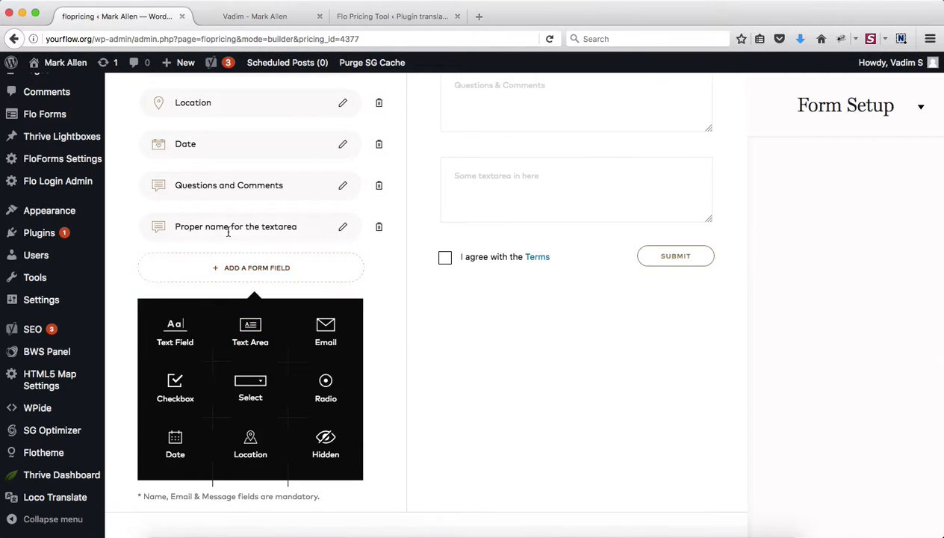
- Examine the general and advanced settings of the new text area field and close its editor
click(342, 226)
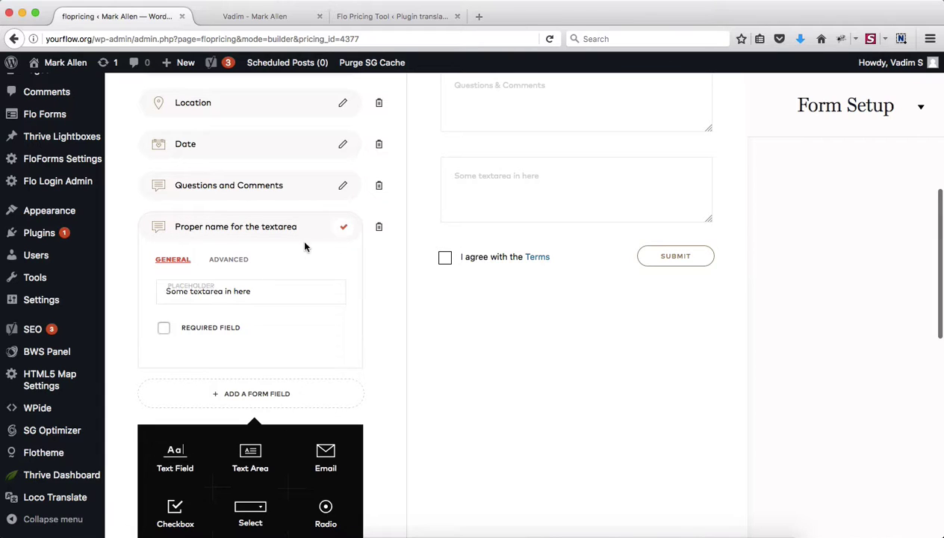
triple_click(272, 290)
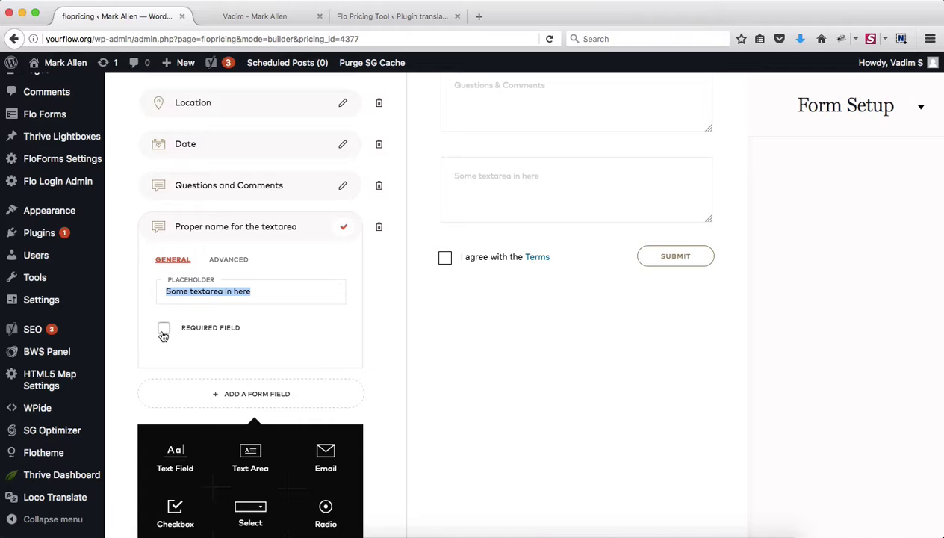
click(228, 260)
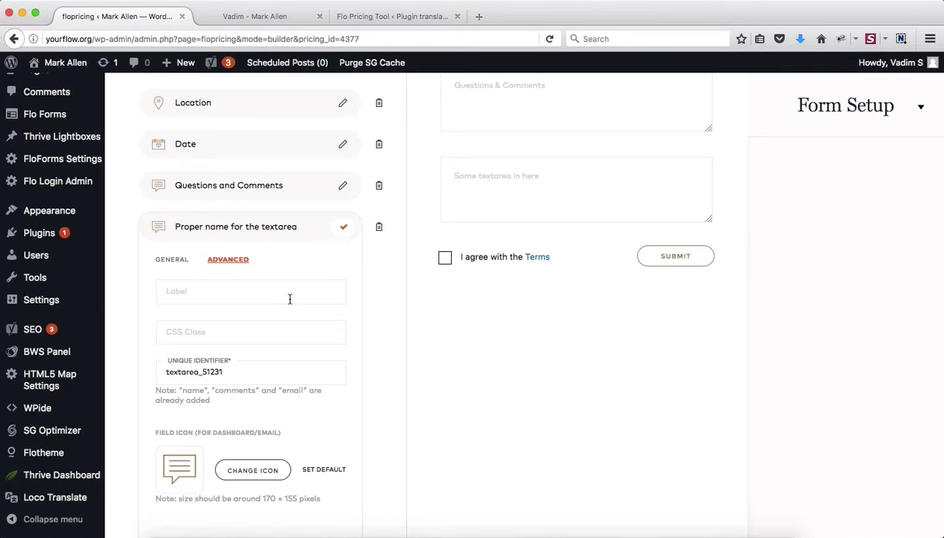
click(171, 261)
click(342, 227)
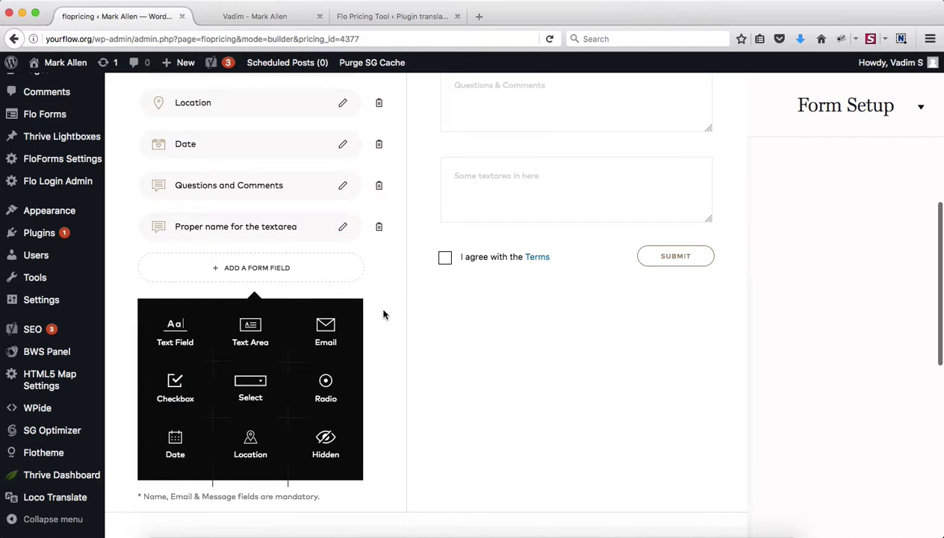
- Examine which form fields can be mapped to LastName in the Táve integration
scroll(384, 273, up, 3)
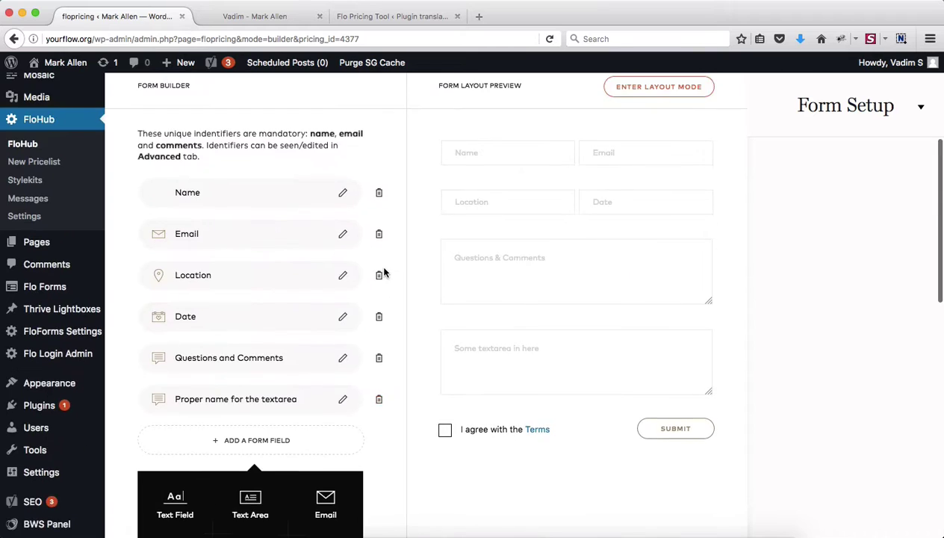
scroll(383, 273, down, 7)
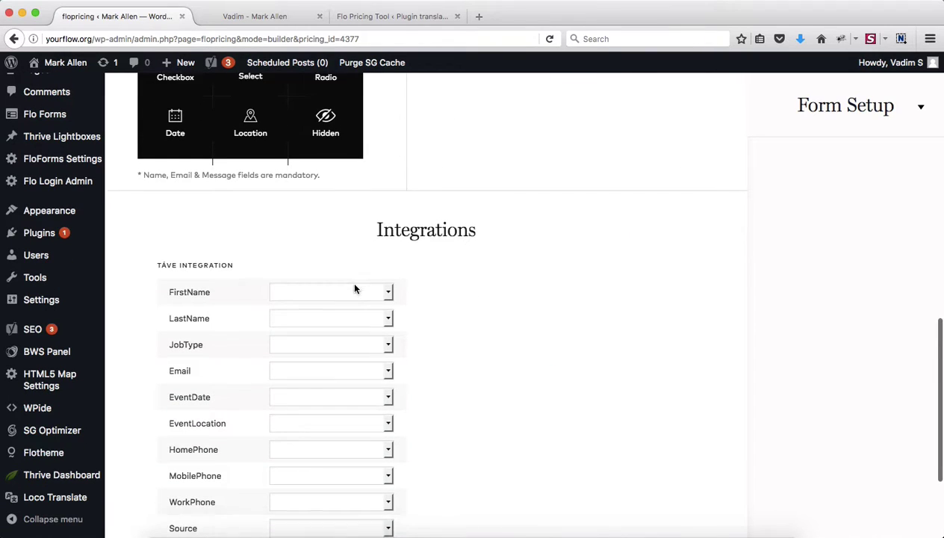
scroll(355, 289, down, 3)
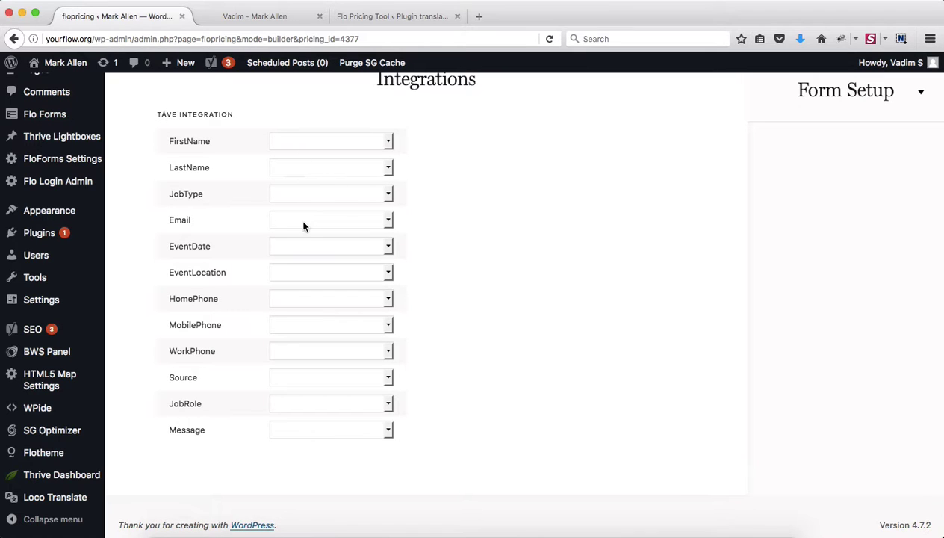
click(324, 164)
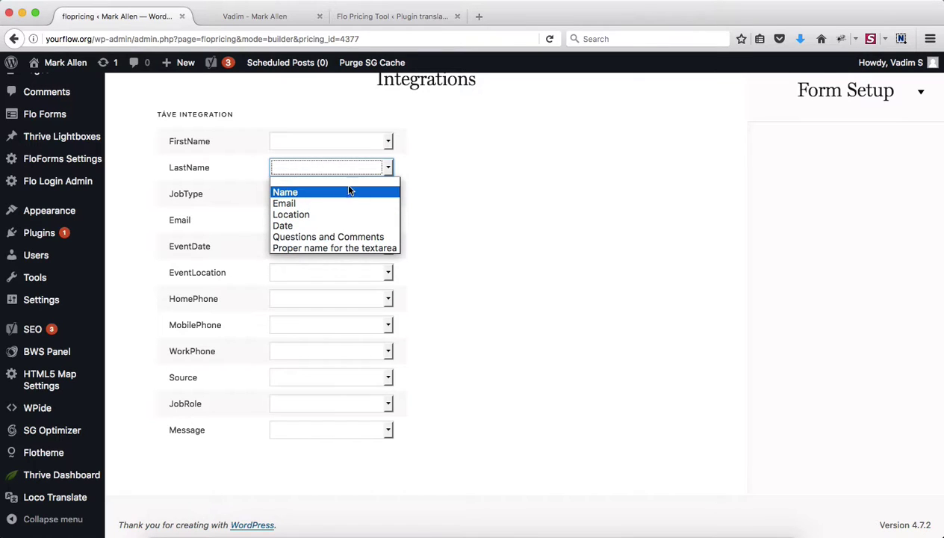
click(359, 248)
- Switch the form preview to layout mode for rearranging the fields
scroll(484, 296, up, 10)
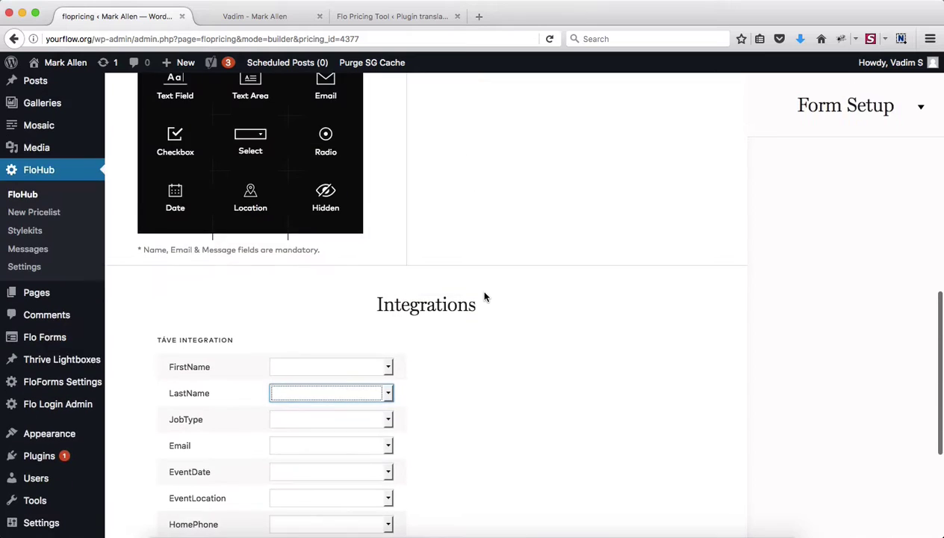
scroll(418, 344, up, 5)
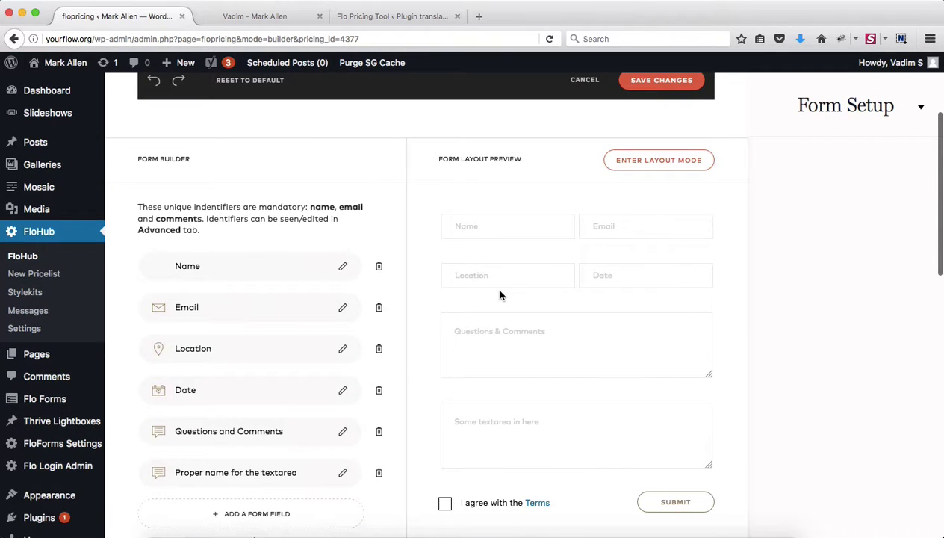
click(652, 166)
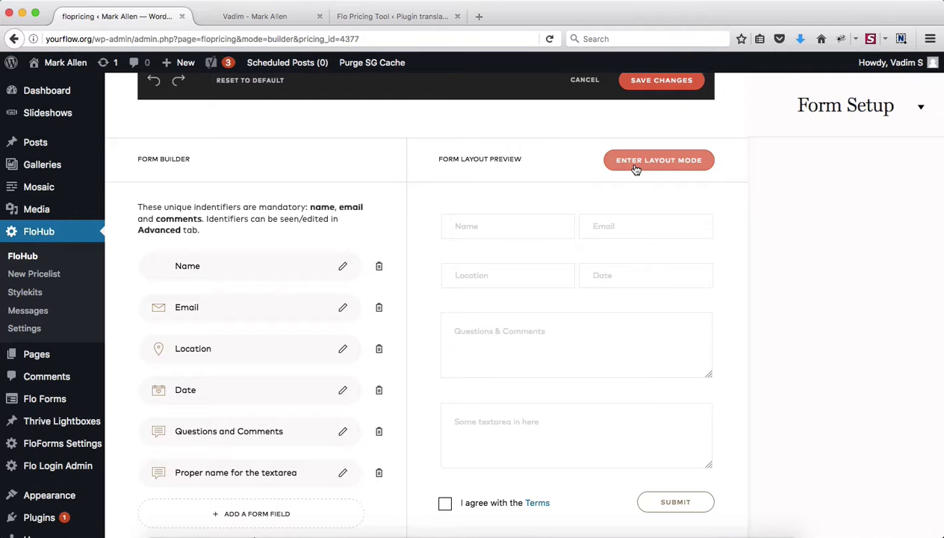
click(635, 168)
scroll(413, 296, down, 3)
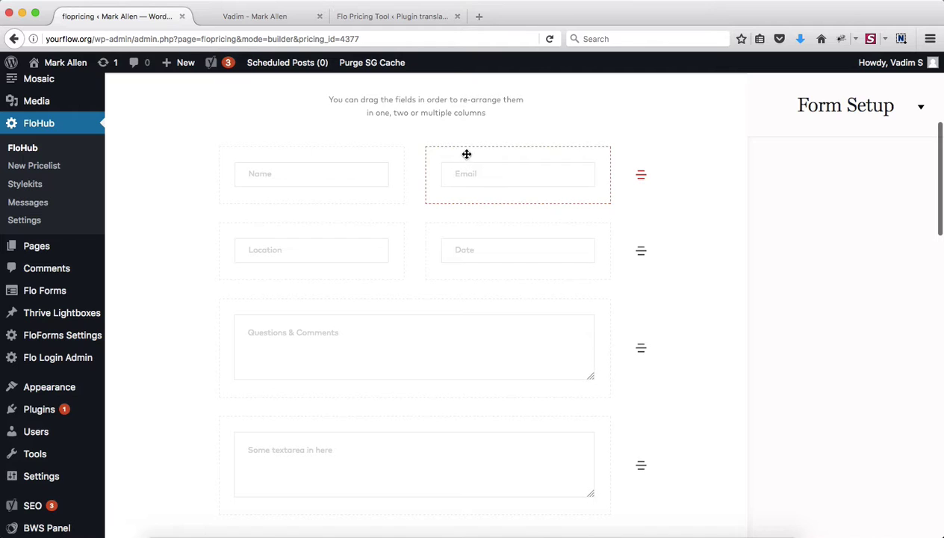
- Rearrange the form layout so that Name, Email, Location and Date each occupy their own full-width row
drag(466, 153, 380, 238)
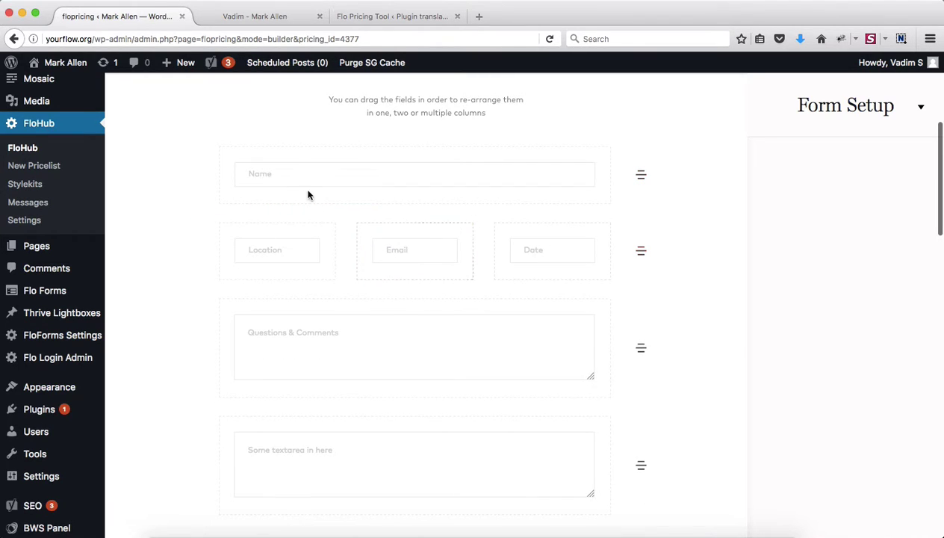
scroll(545, 234, down, 3)
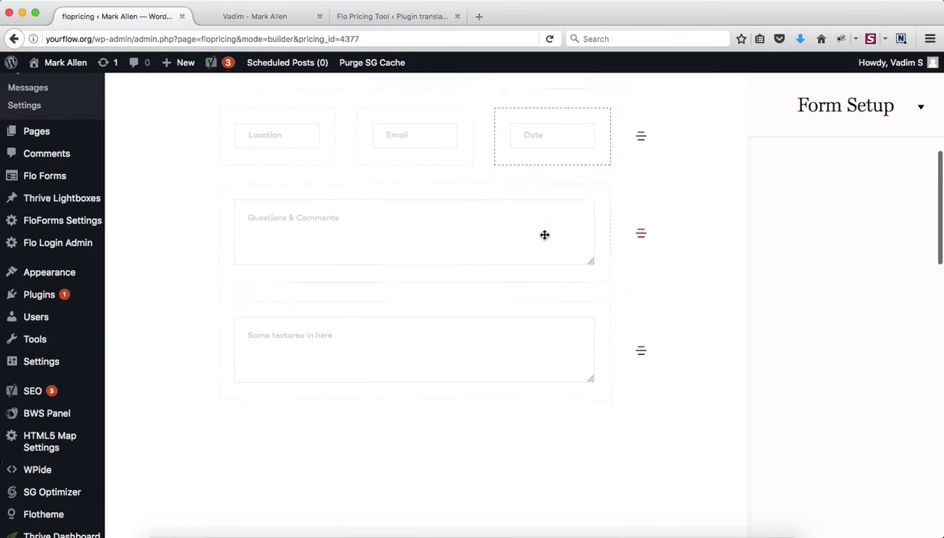
scroll(544, 235, up, 4)
drag(416, 274, 297, 231)
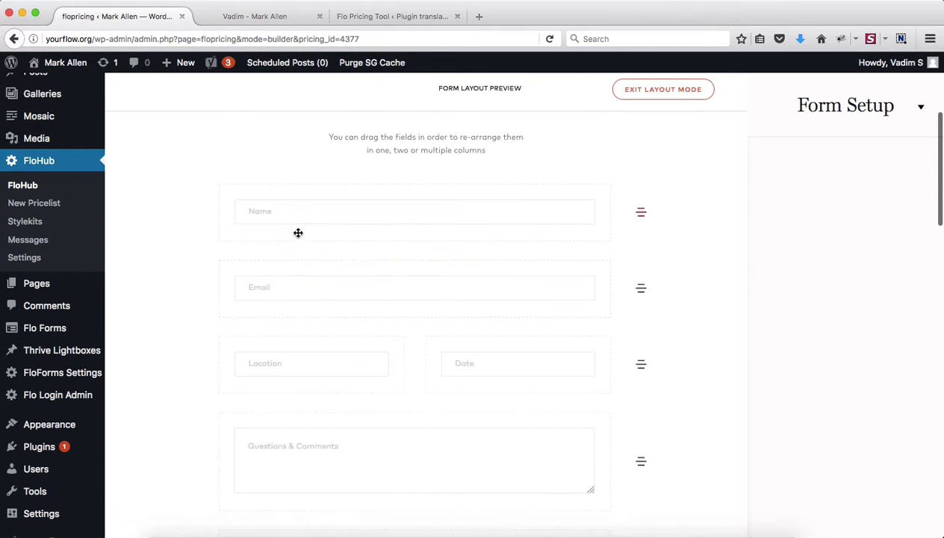
drag(293, 350, 284, 332)
- Move the Questions & Comments row between Email and Location and save the form layout changes
scroll(525, 343, down, 3)
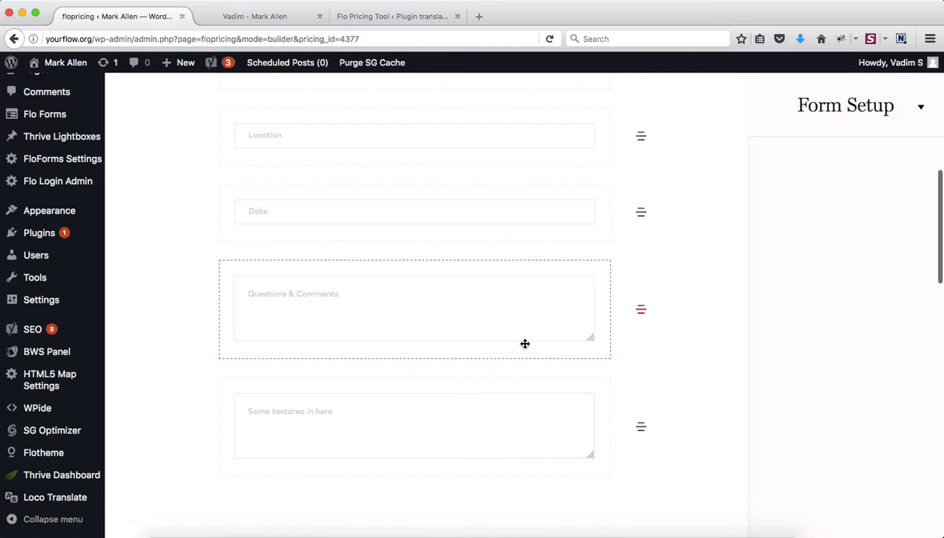
scroll(525, 344, up, 1)
drag(629, 335, 617, 153)
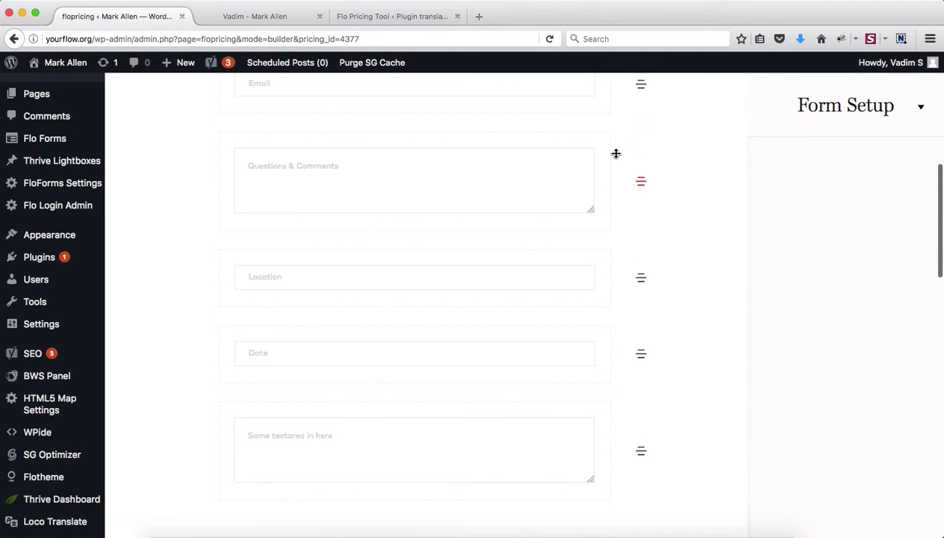
scroll(616, 154, down, 3)
scroll(616, 154, up, 9)
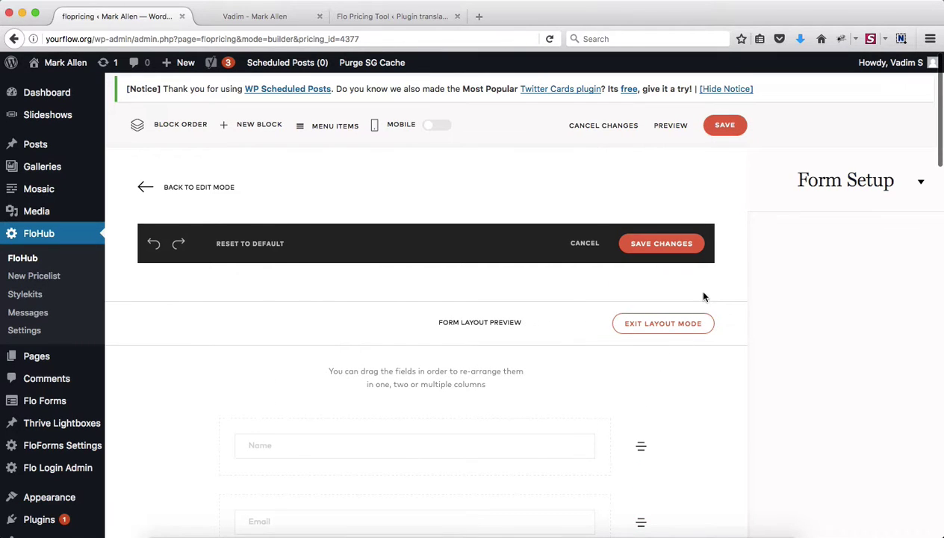
click(660, 253)
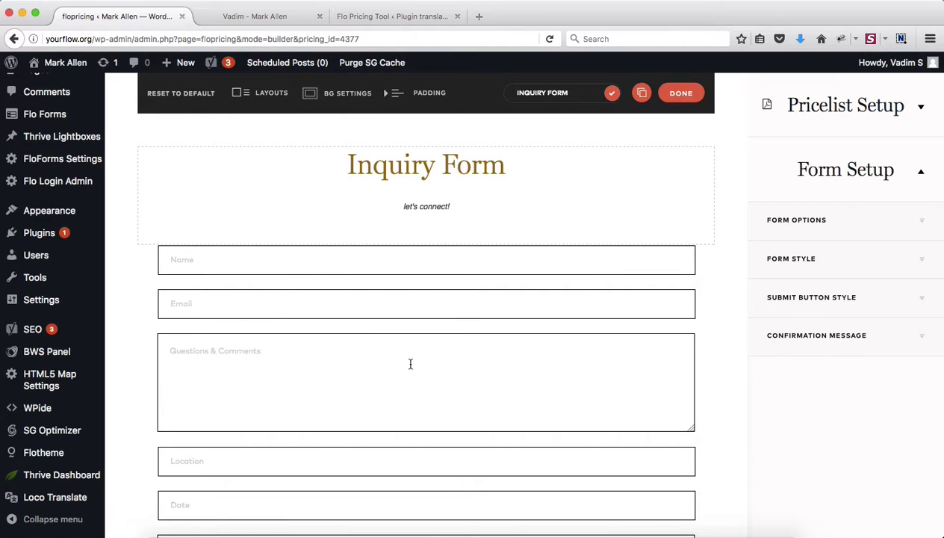
- Review the rearranged fields of the inquiry form block in the pricelist builder
scroll(410, 363, down, 3)
scroll(411, 364, up, 5)
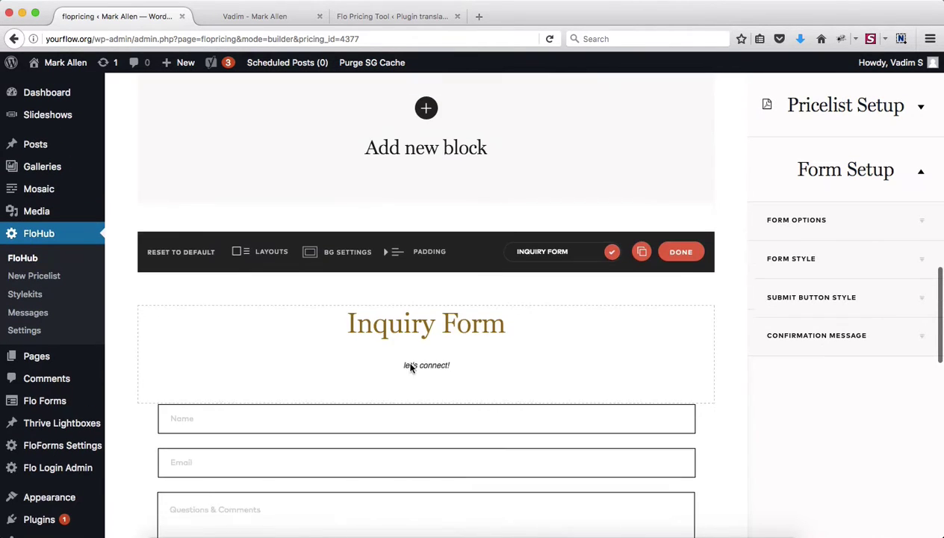
scroll(410, 366, up, 1)
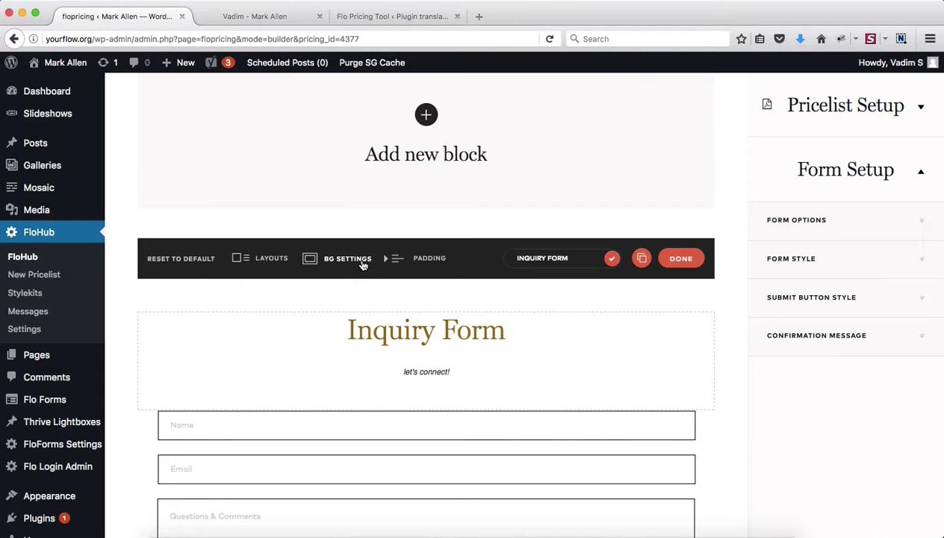
scroll(362, 263, down, 6)
scroll(362, 263, down, 2)
scroll(398, 466, up, 10)
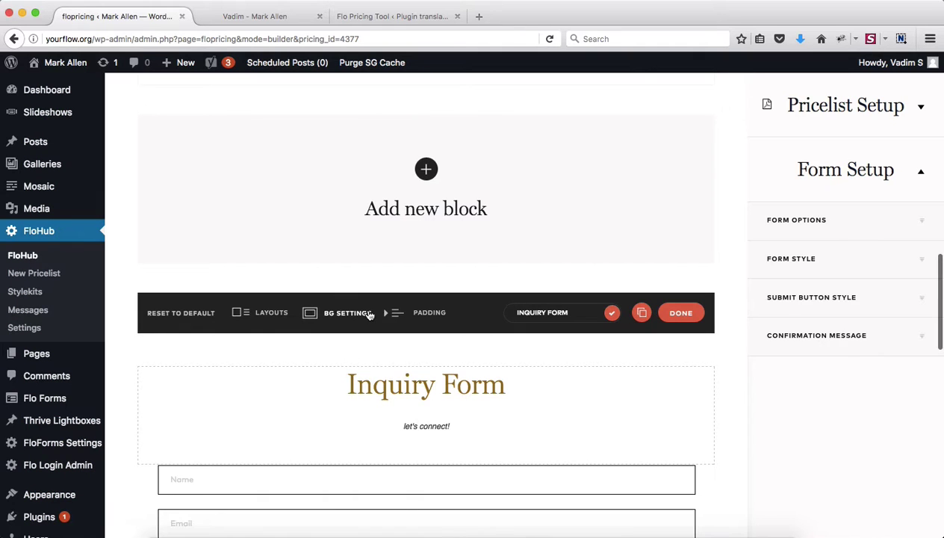
- Examine the background image, color and opacity settings of the inquiry form block
click(351, 313)
scroll(536, 374, down, 3)
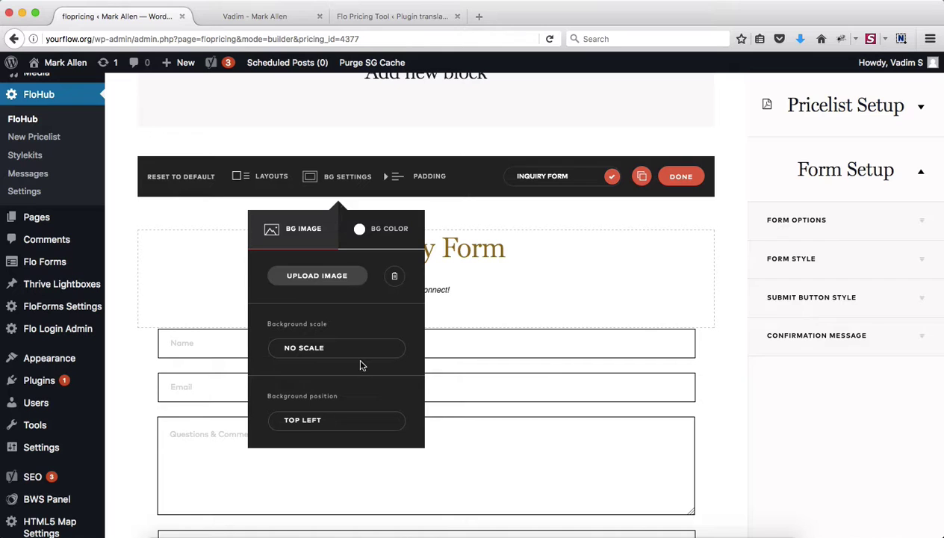
click(378, 235)
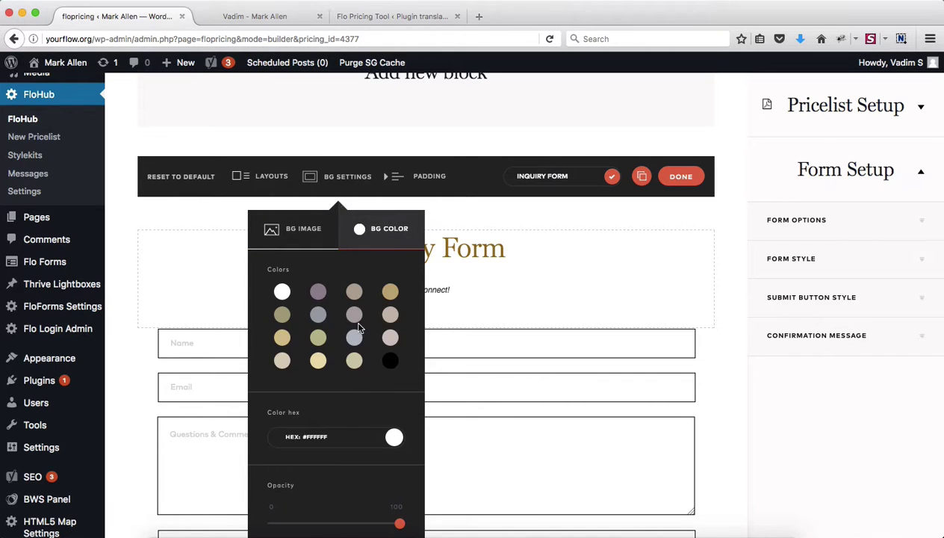
scroll(354, 324, down, 3)
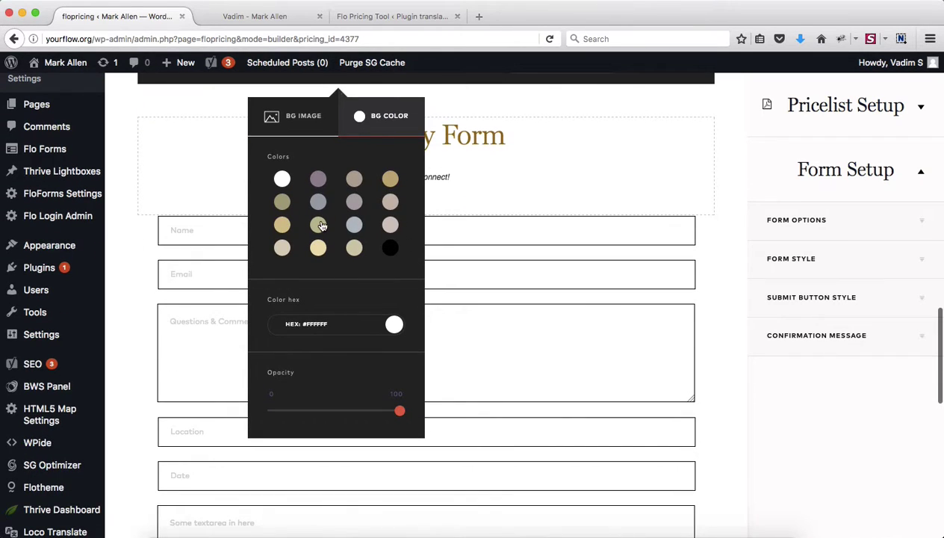
click(346, 326)
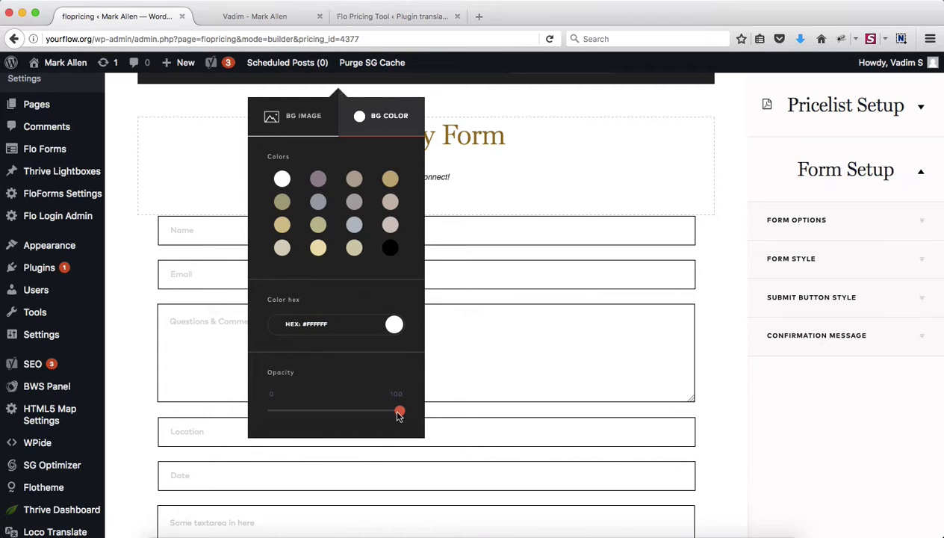
scroll(498, 251, up, 3)
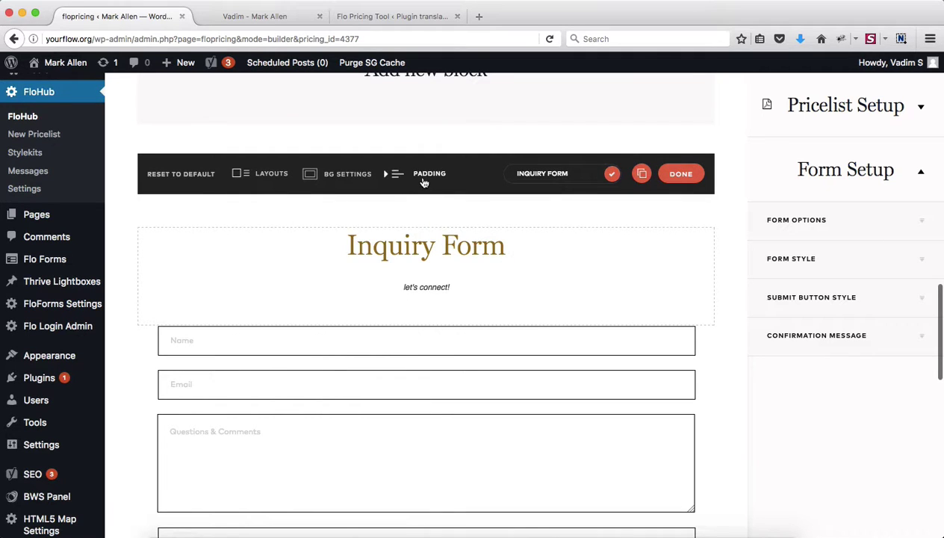
- Examine the top and bottom padding settings and the block name field of the inquiry form
click(423, 179)
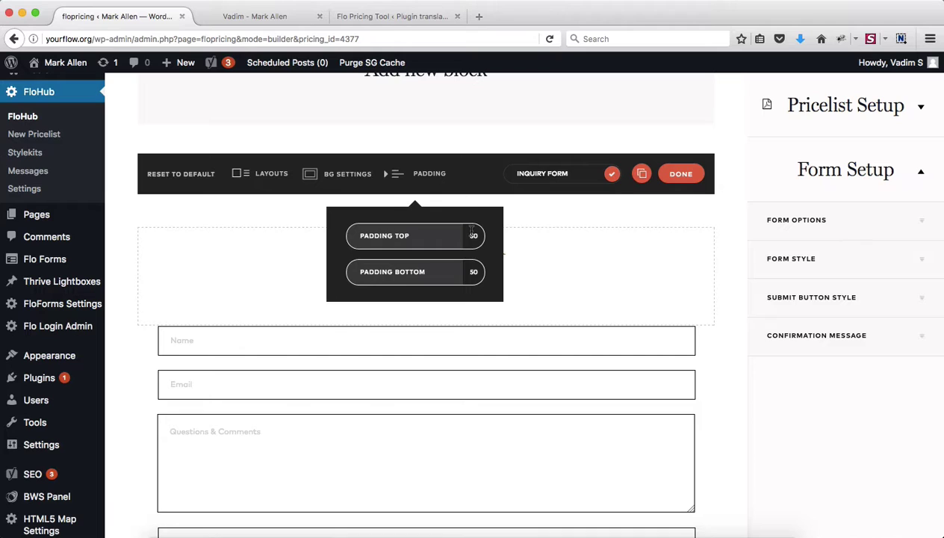
click(567, 281)
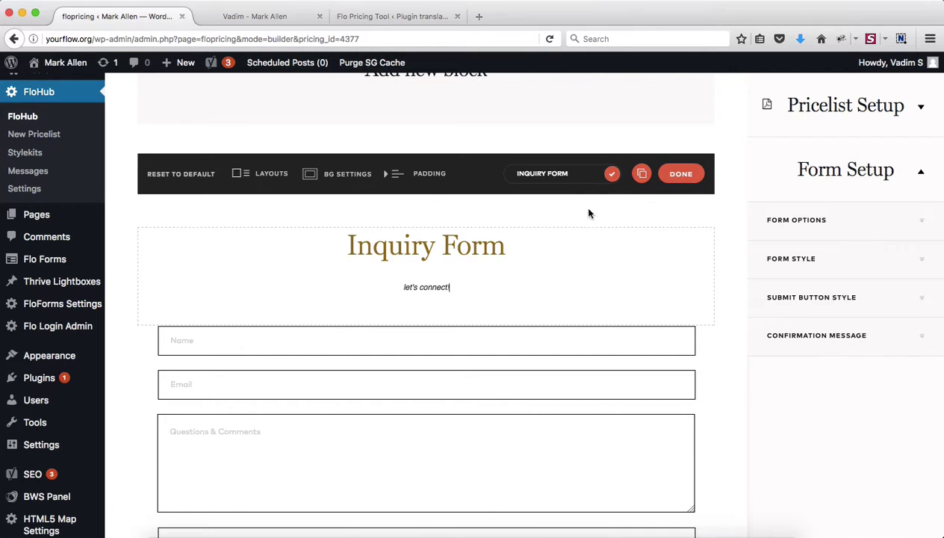
click(574, 176)
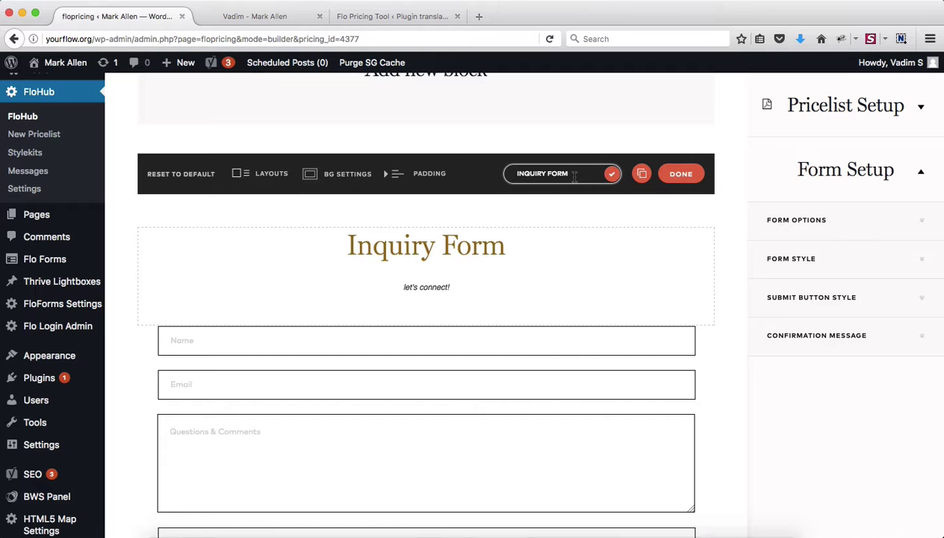
triple_click(574, 176)
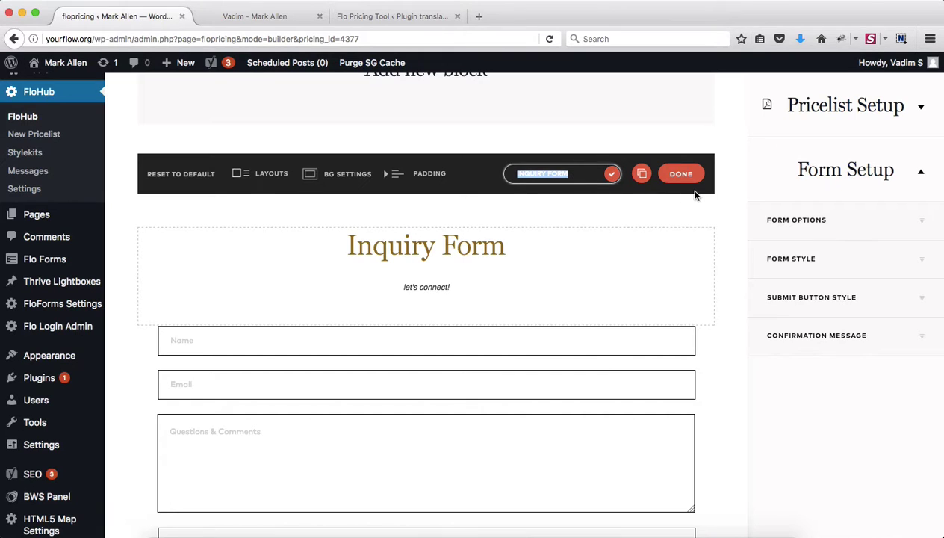
- Finish editing the inquiry form block and save the pricelist
click(676, 174)
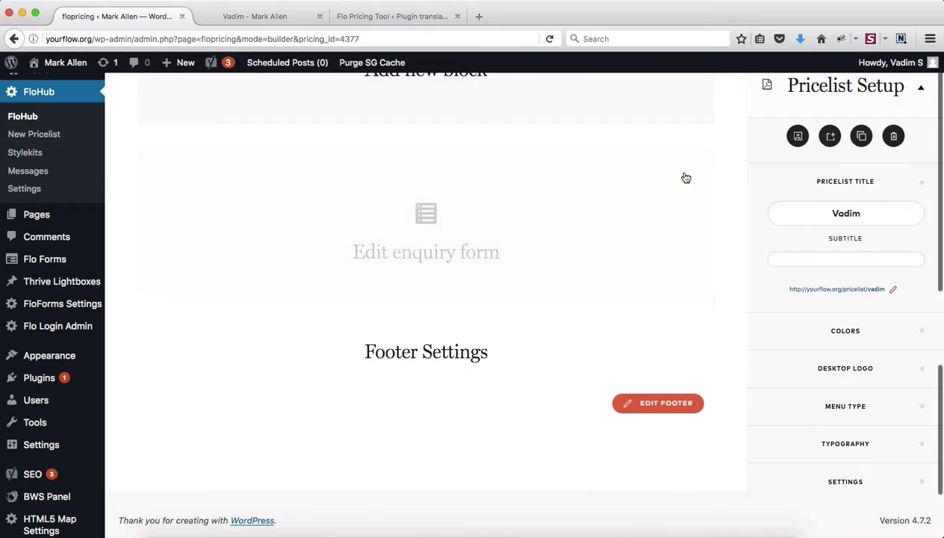
scroll(673, 335, up, 1)
scroll(672, 335, up, 2)
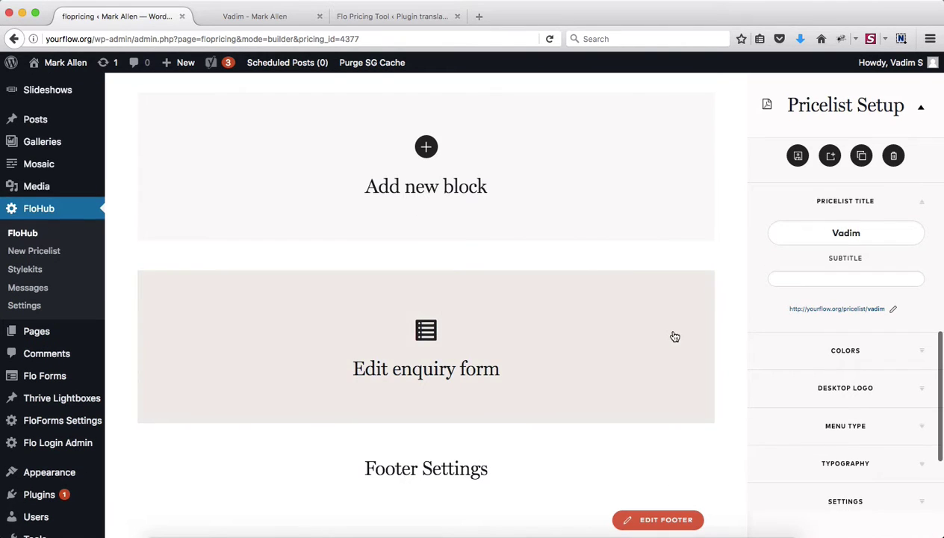
click(249, 17)
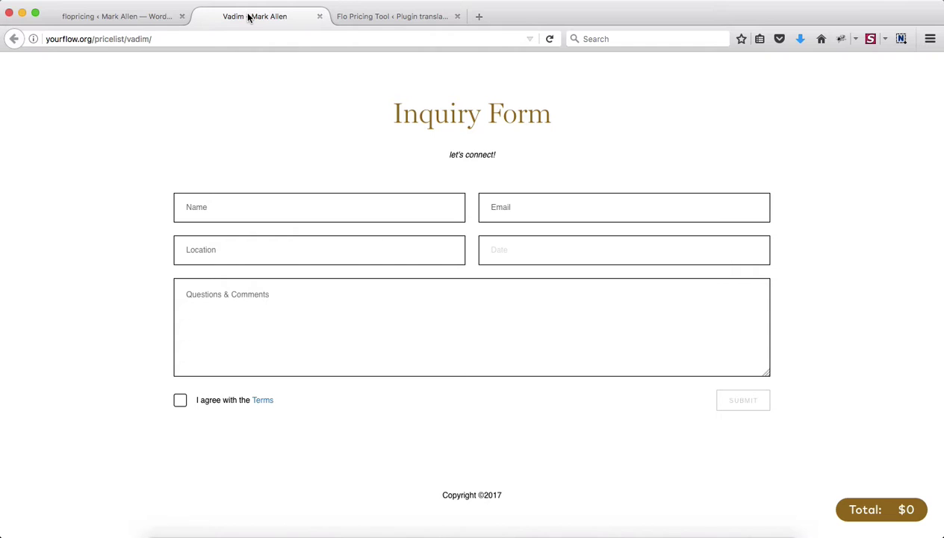
click(172, 15)
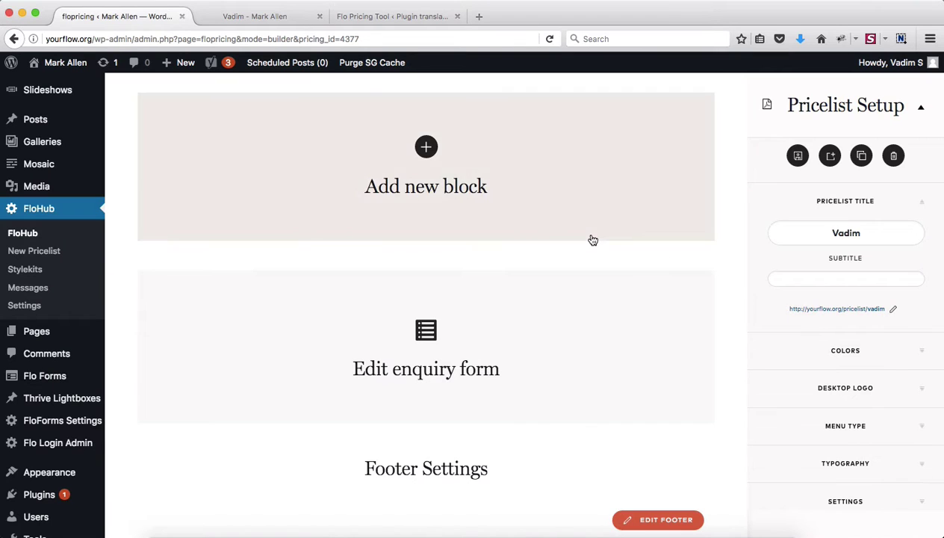
scroll(590, 238, up, 5)
click(724, 125)
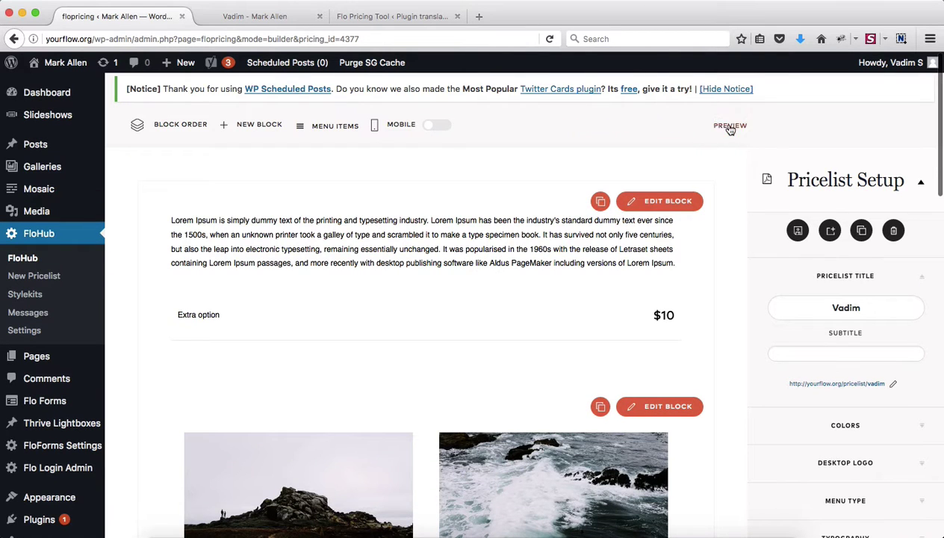
- Reload the live pricelist page, review the updated inquiry form fields and return to the pricelist builder
click(231, 15)
key(super+r)
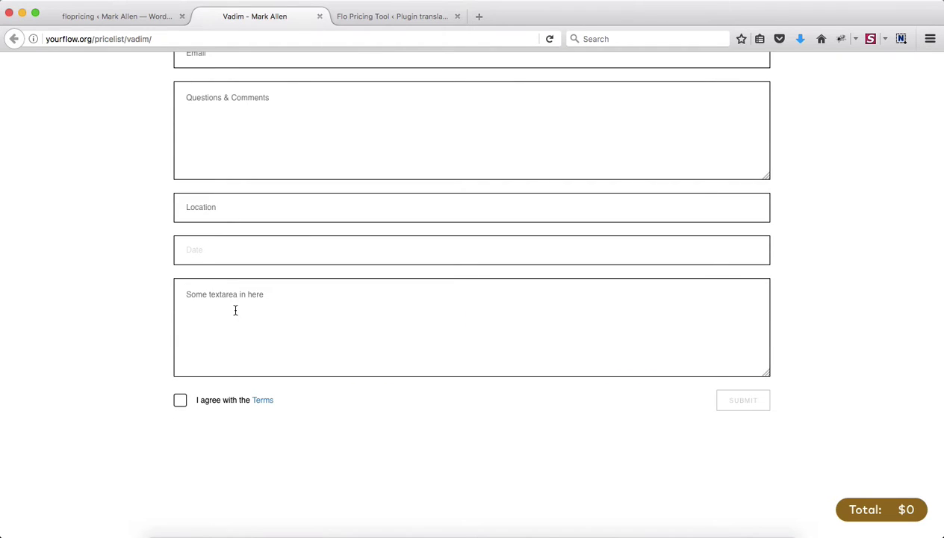
scroll(234, 310, up, 5)
scroll(431, 290, down, 3)
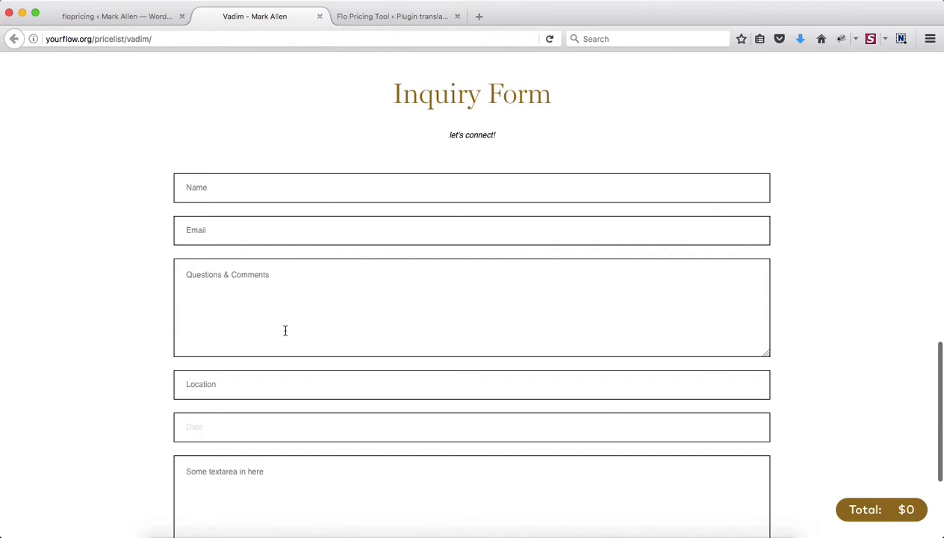
scroll(285, 330, down, 4)
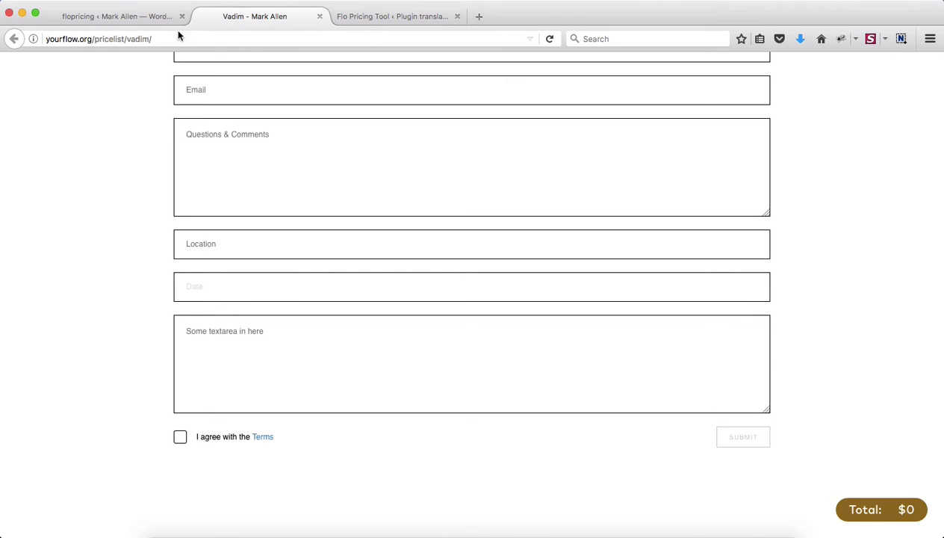
click(128, 18)
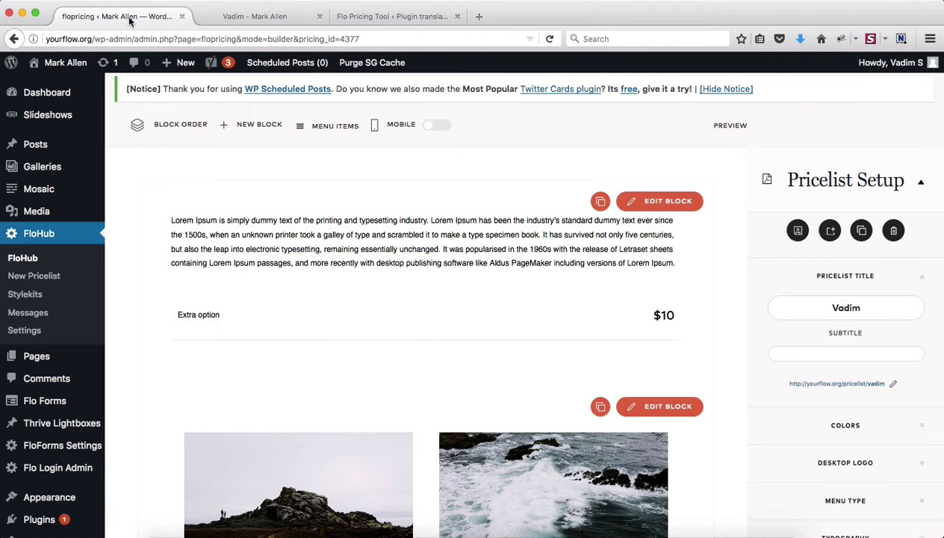